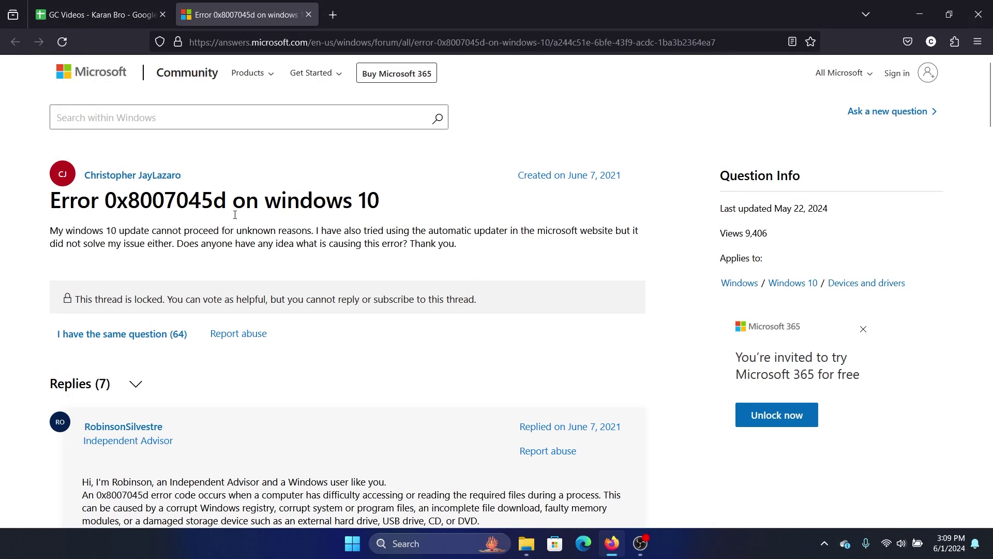
scroll(264, 396, "down", 4)
scroll(264, 412, "down", 4)
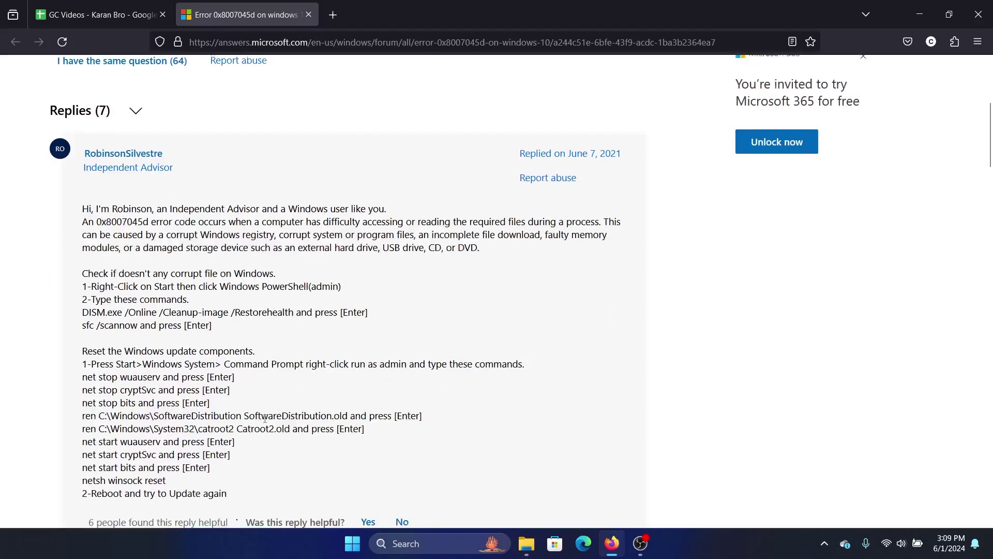
scroll(264, 419, "down", 1)
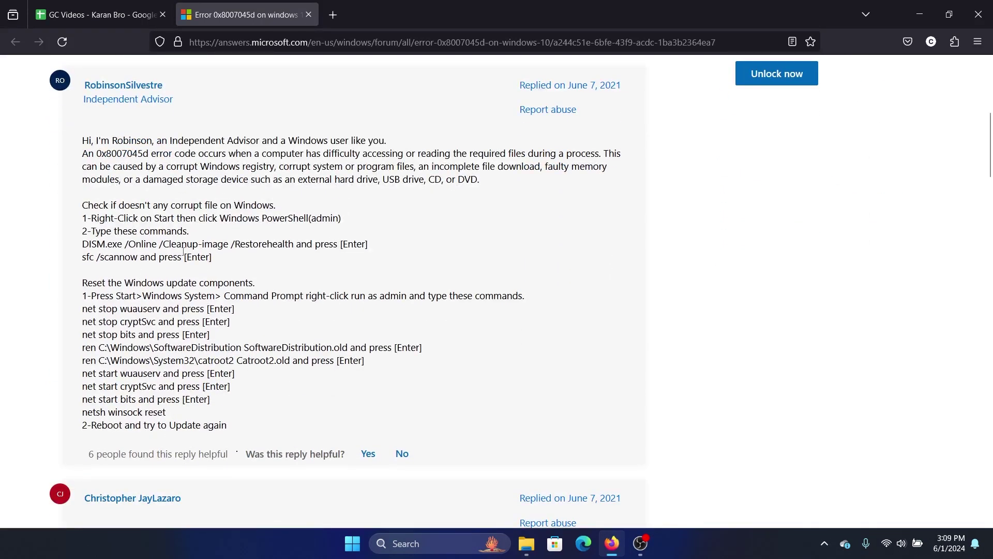
Step: Run sfc /scannow in an administrator Command Prompt, then minimize the window during the scan
left_click(404, 544)
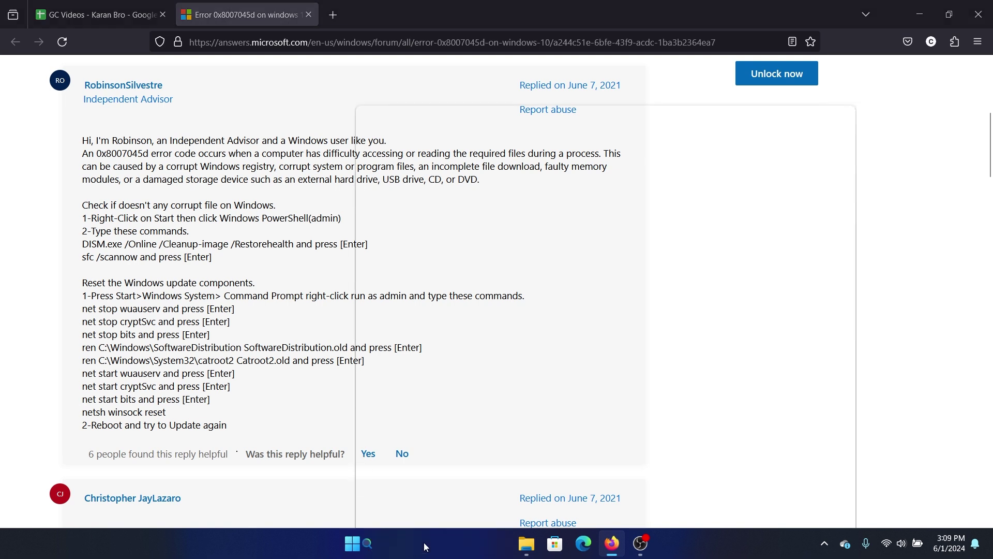
type("comm")
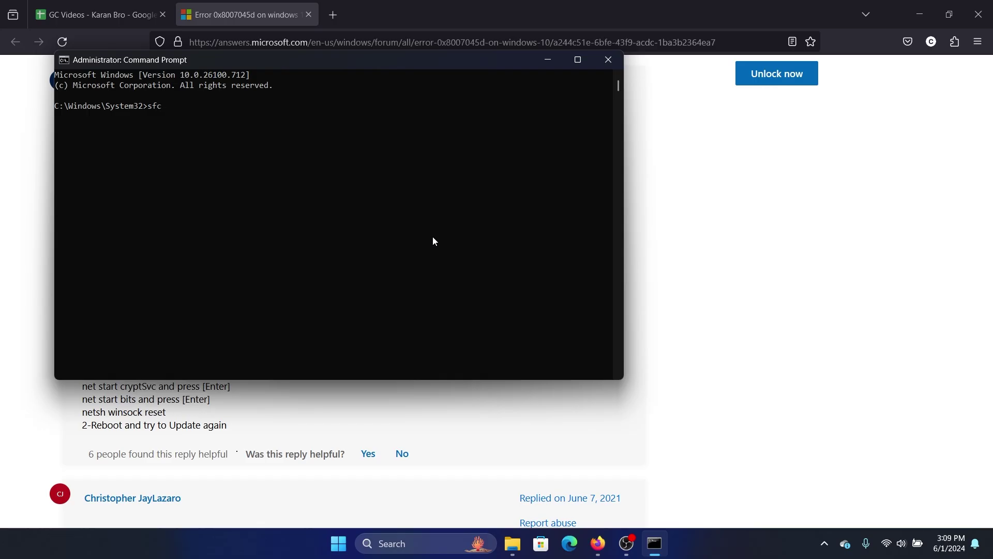
type("c /scannow")
key("Return")
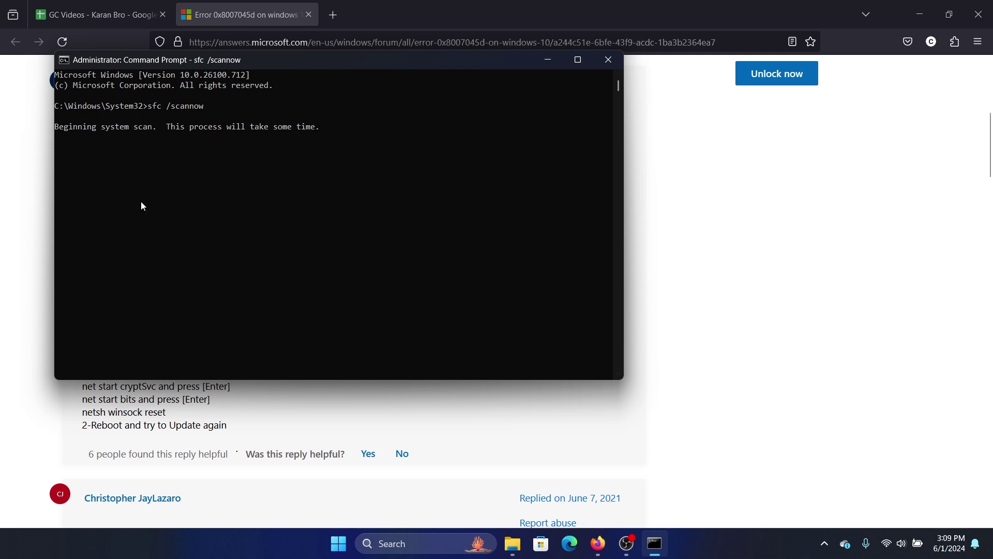
left_click(760, 216)
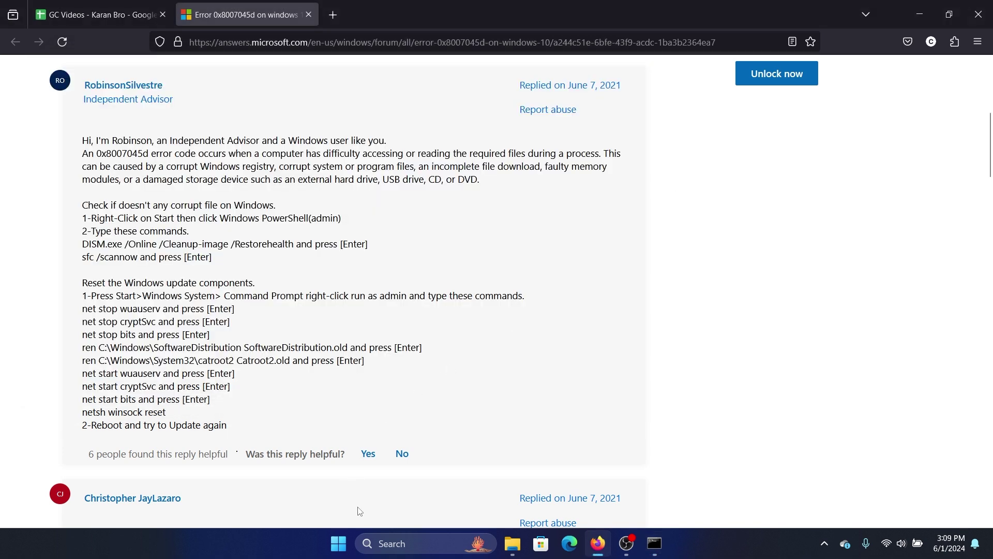
Step: Run the Windows Update troubleshooter from Settings' Other troubleshooters, then close the troubleshooter and Settings
right_click(339, 543)
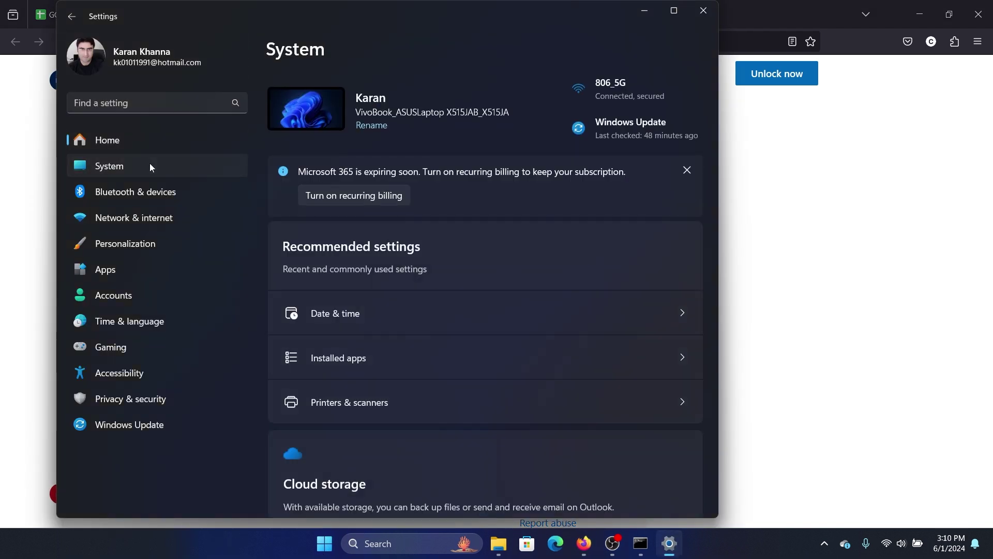
scroll(422, 257, "down", 4)
scroll(440, 318, "down", 2)
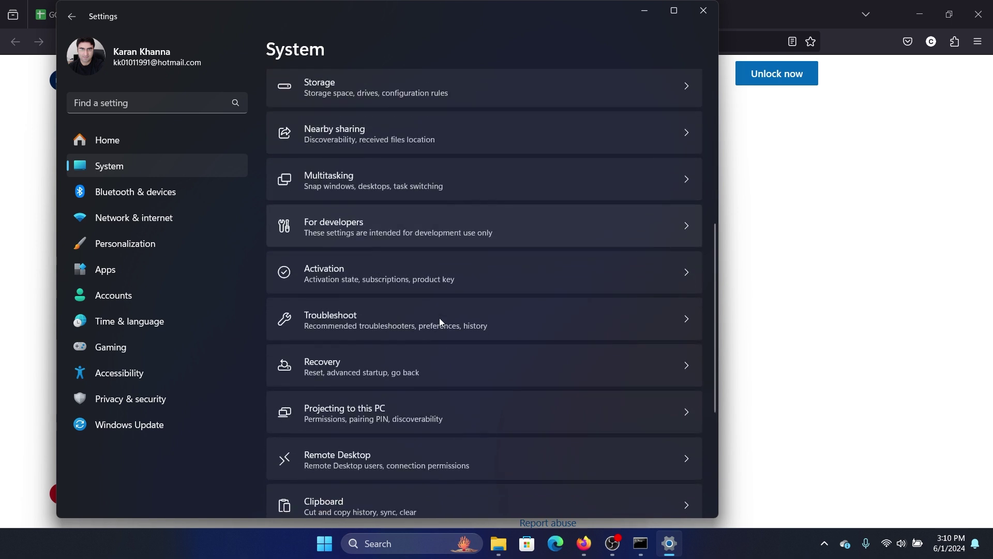
left_click(440, 318)
left_click(442, 294)
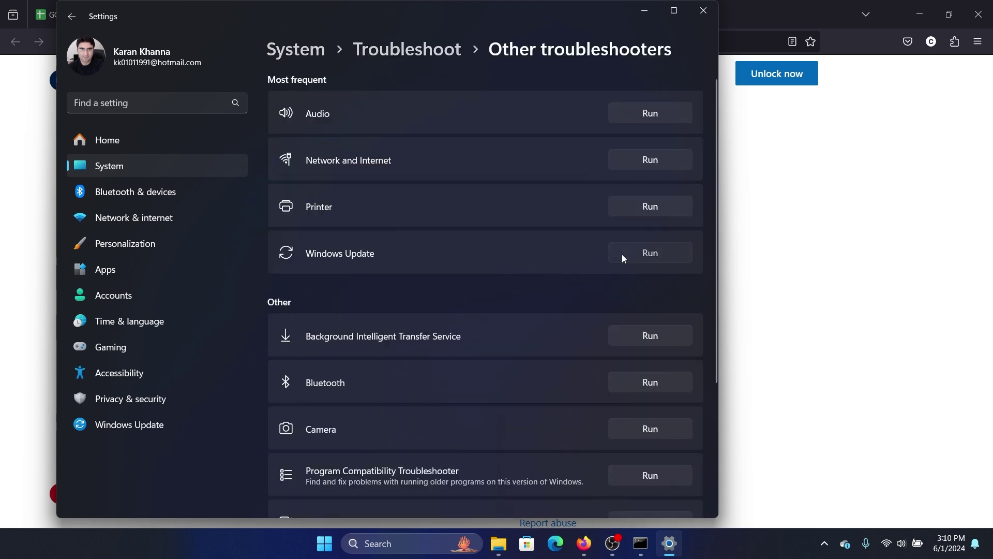
left_click(621, 254)
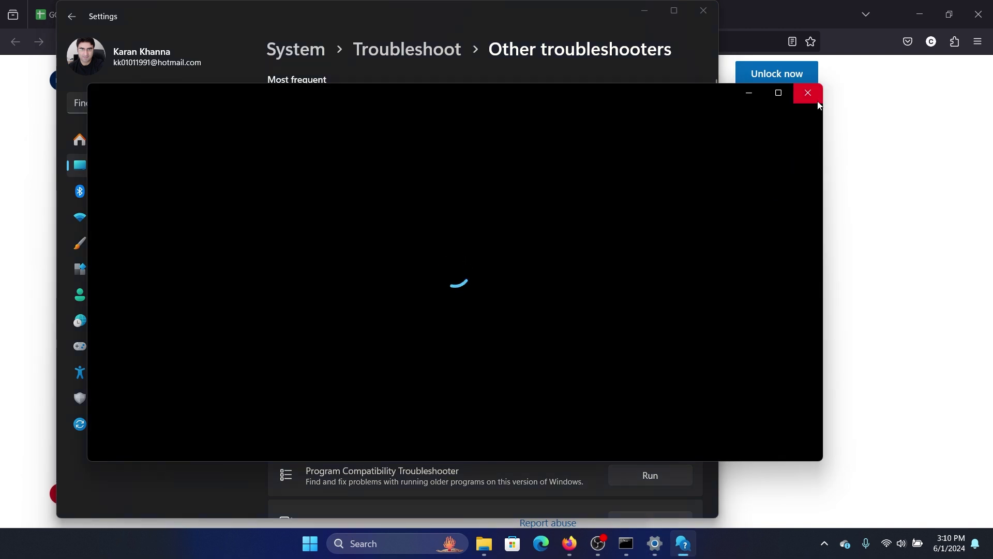
left_click(808, 92)
key("alt+Tab")
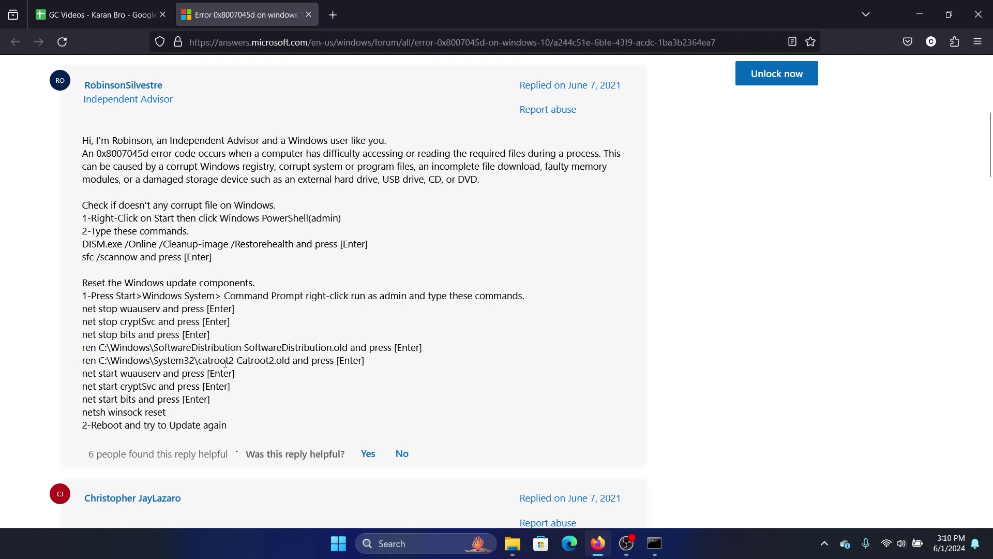
Step: Launch Disk Cleanup and rescan drive C: with system files, revealing 3.61 GB of Windows Update Cleanup
left_click(423, 545)
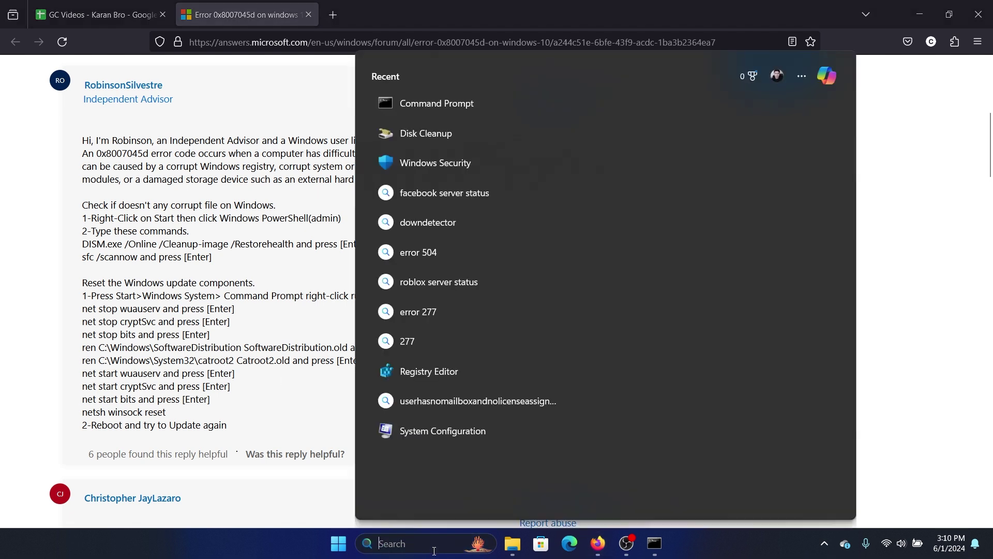
type("disk")
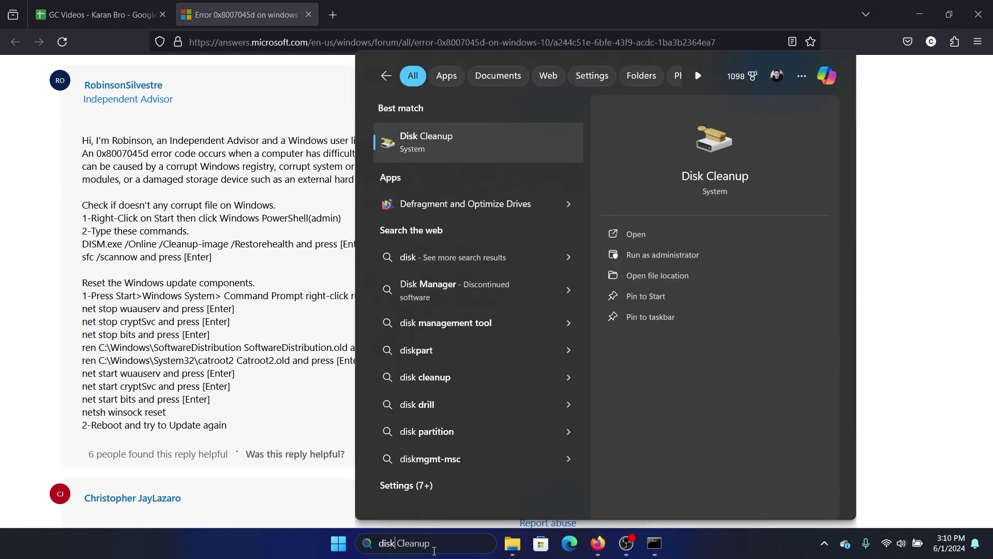
left_click(462, 140)
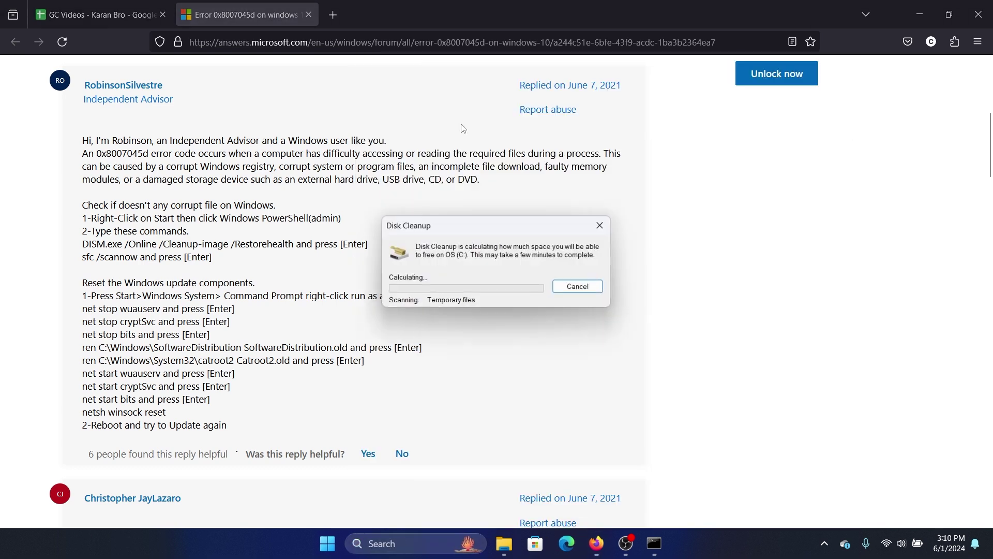
left_click(172, 340)
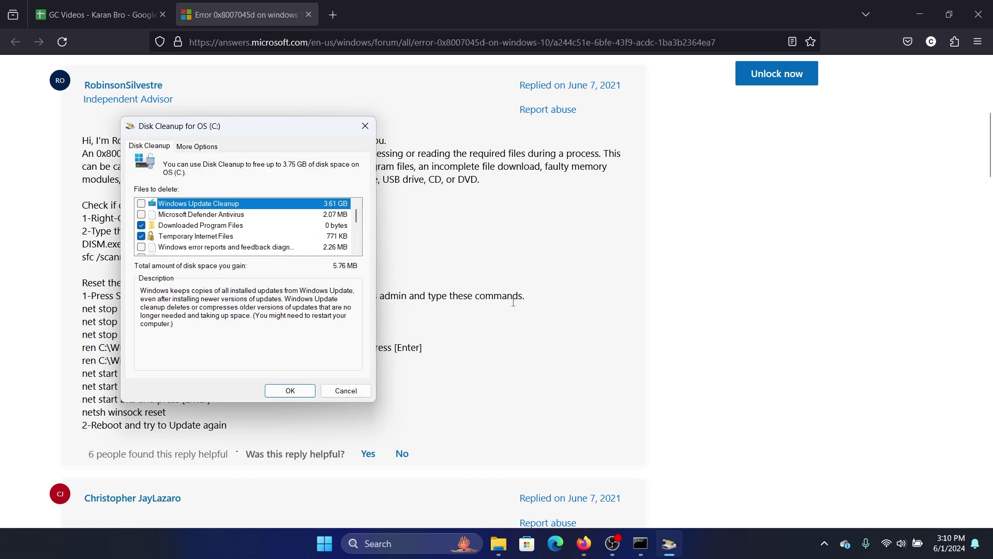
Step: Close Disk Cleanup to return to the Error 0x8007045d forum thread
left_click(366, 126)
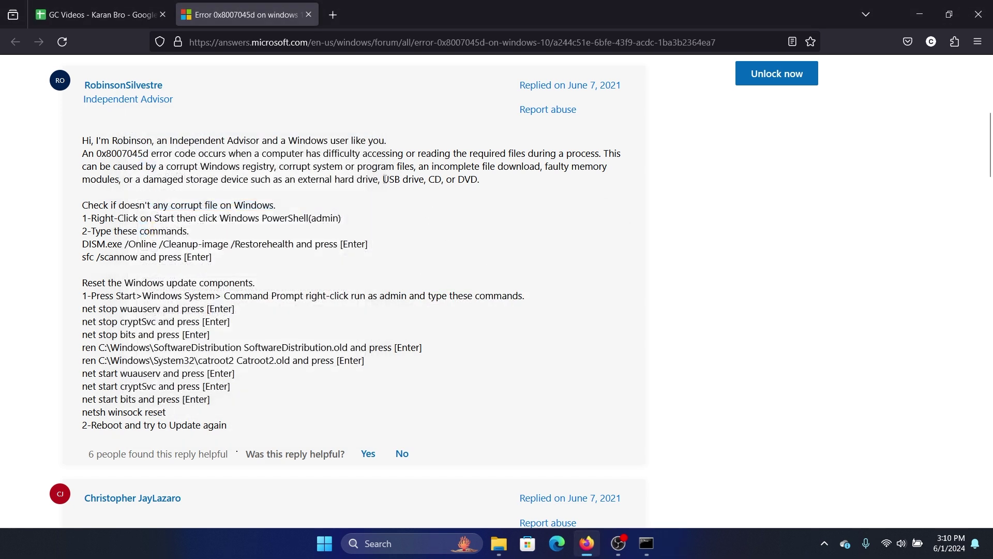
scroll(384, 179, "up", 5)
scroll(421, 310, "up", 5)
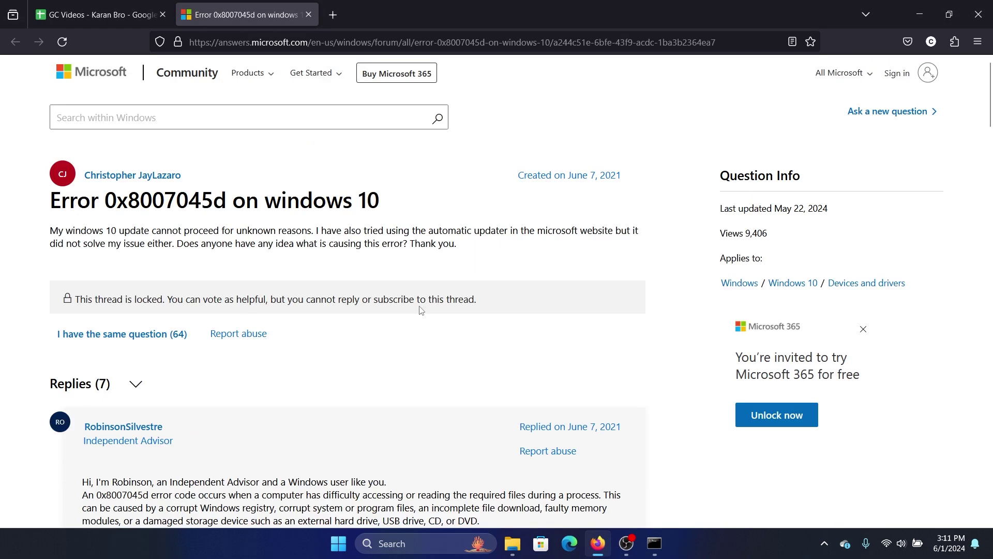